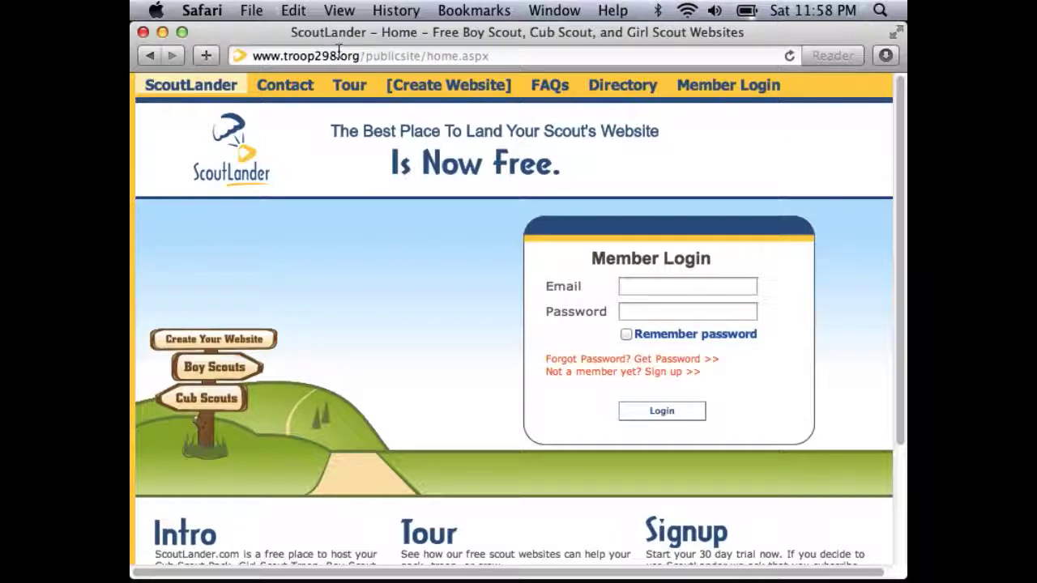
Log in to ScoutLander with the member's e-mail and password, declining to save the password.
left_click(660, 288)
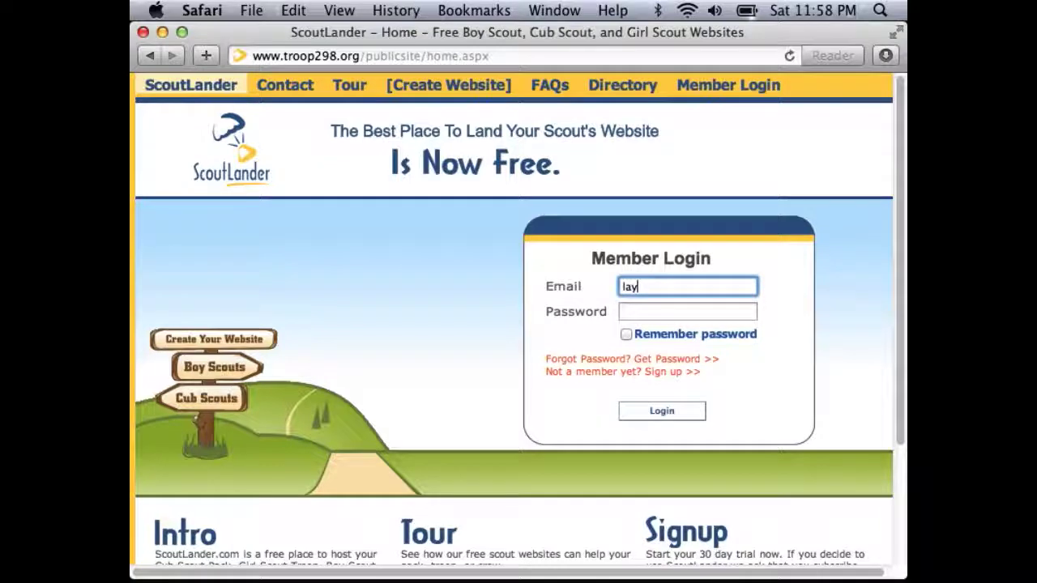
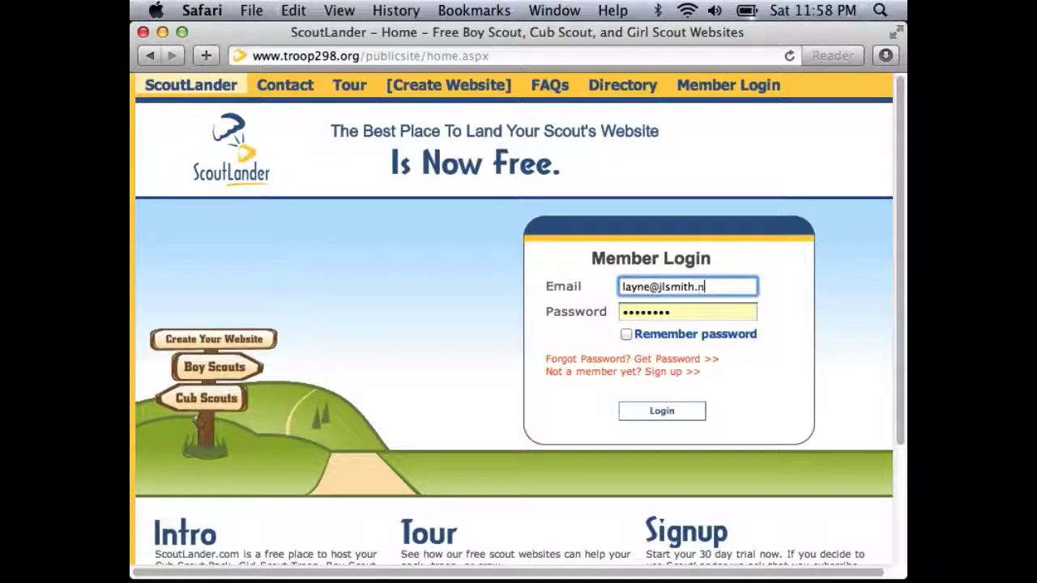
key("Tab")
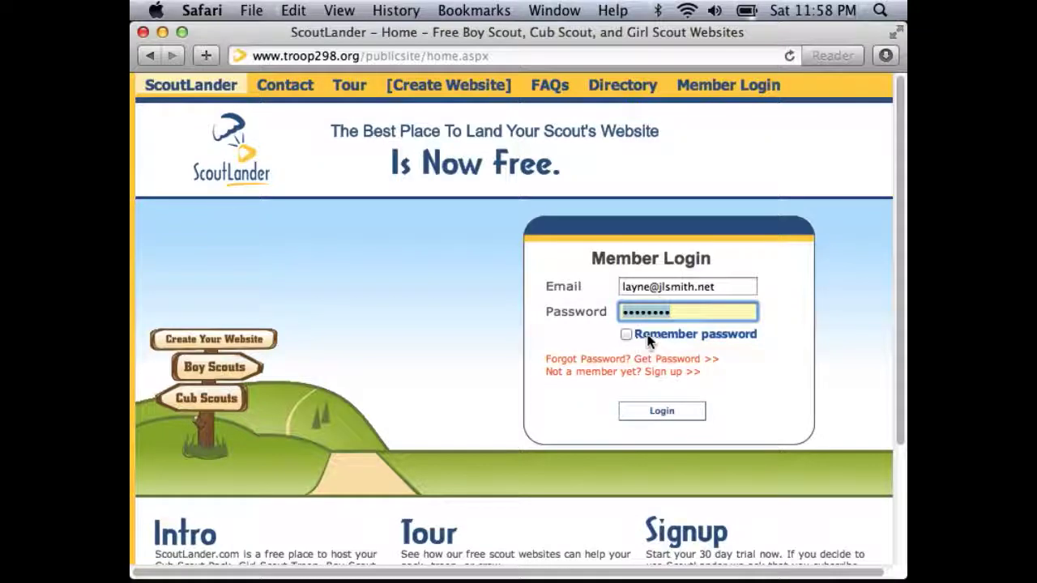
left_click(654, 413)
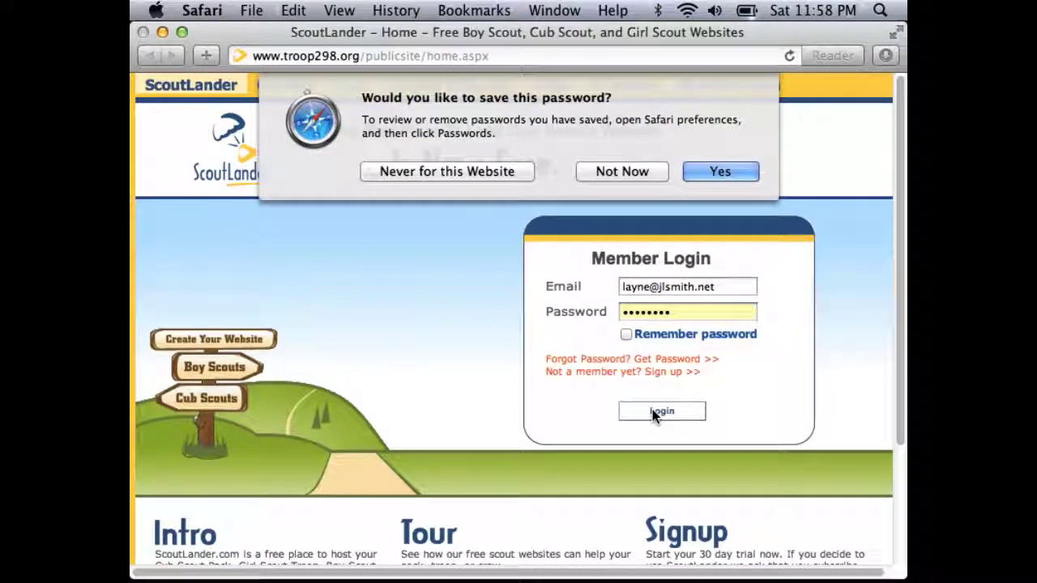
key("Return")
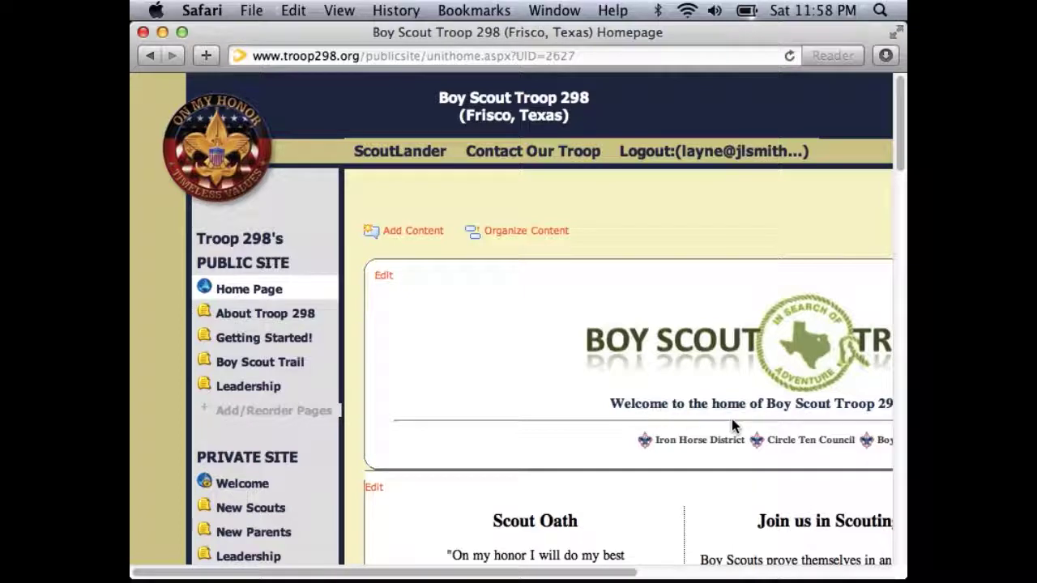
Scroll the Troop 298 homepage down to the Event Calendar link and open the calendar.
scroll(733, 428, "down", 5)
scroll(731, 426, "up", 5)
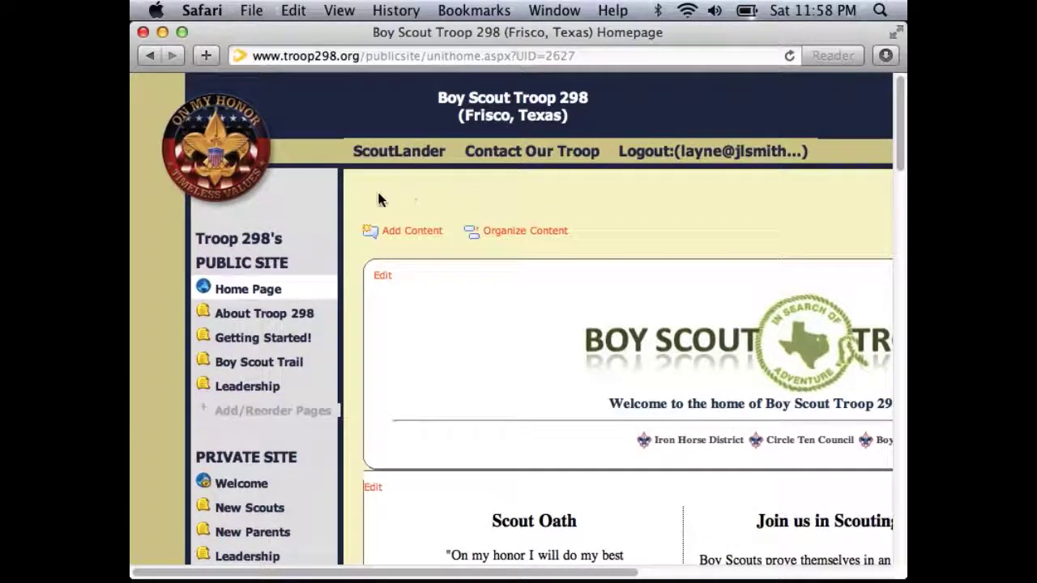
scroll(564, 285, "down", 10)
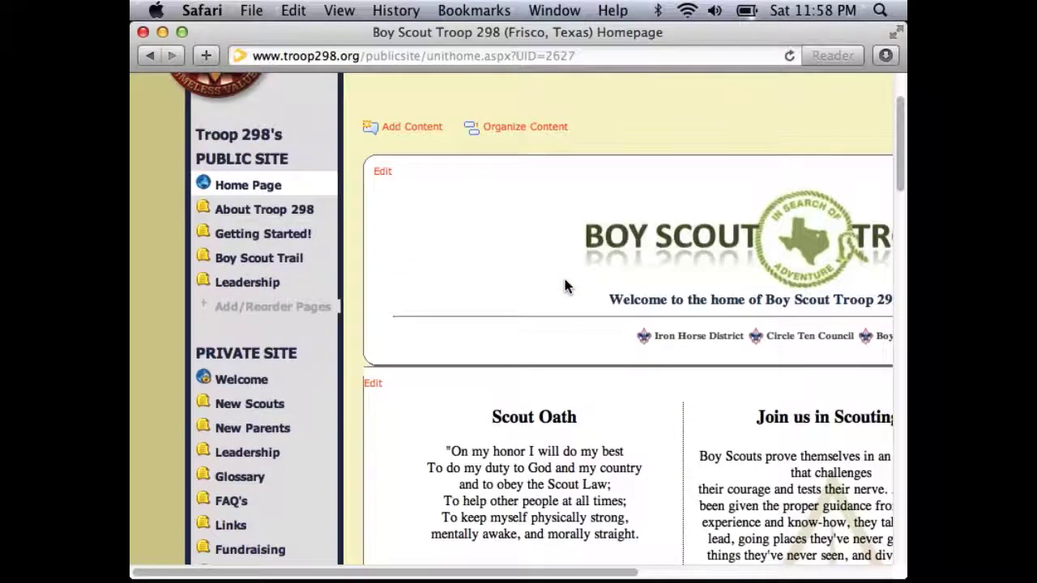
scroll(564, 280, "down", 10)
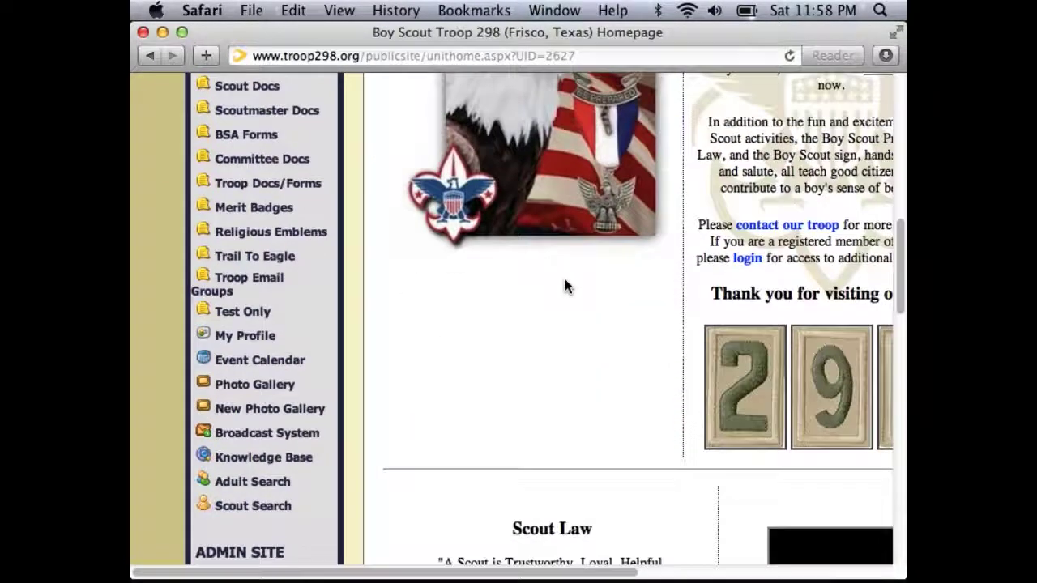
scroll(260, 179, "up", 4)
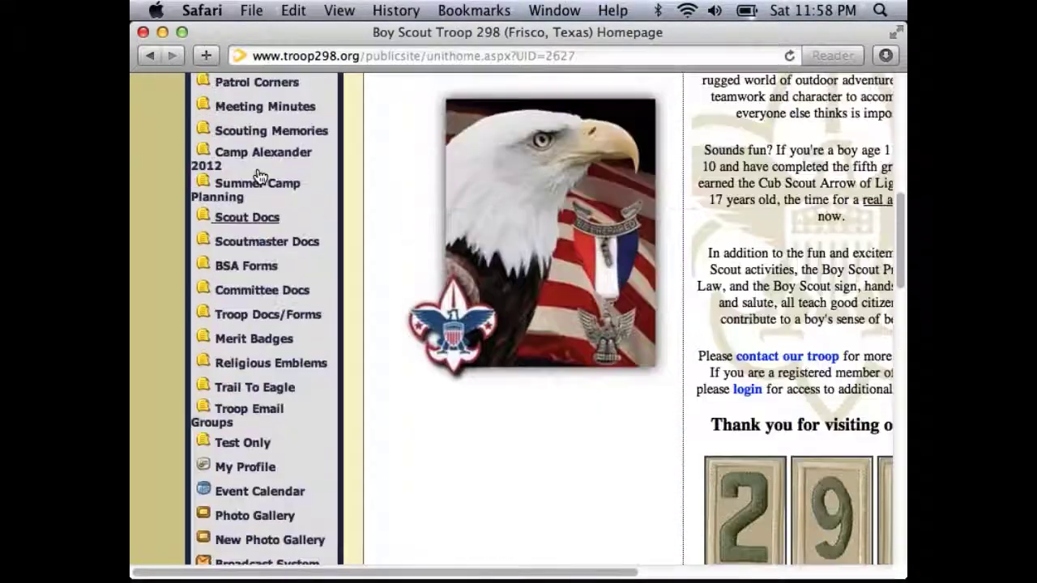
scroll(259, 177, "down", 4)
scroll(260, 174, "down", 2)
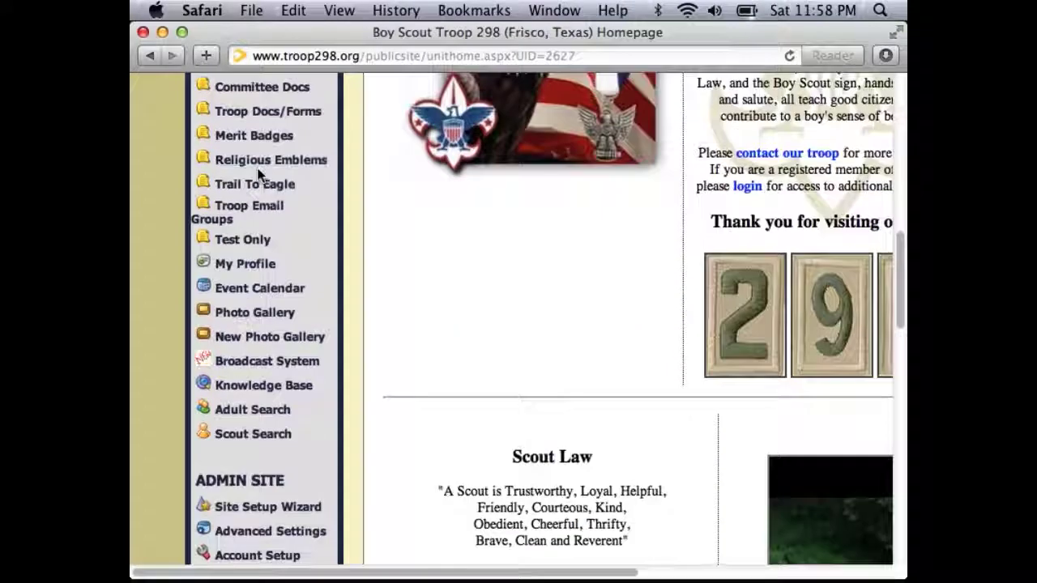
left_click(259, 290)
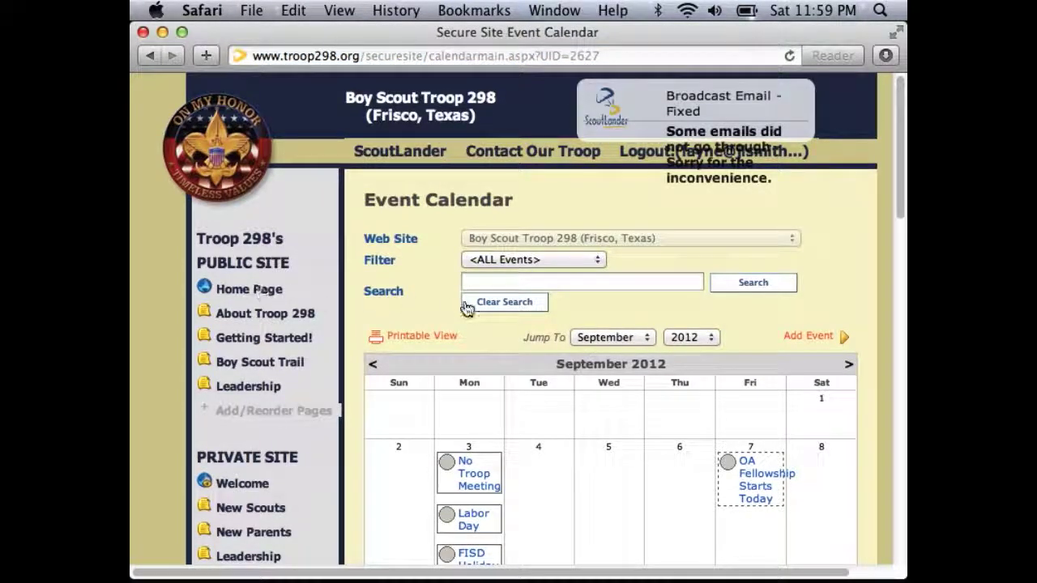
Select the calendar Search box and check the Jump To year list, keeping 2012.
scroll(472, 321, "down", 3)
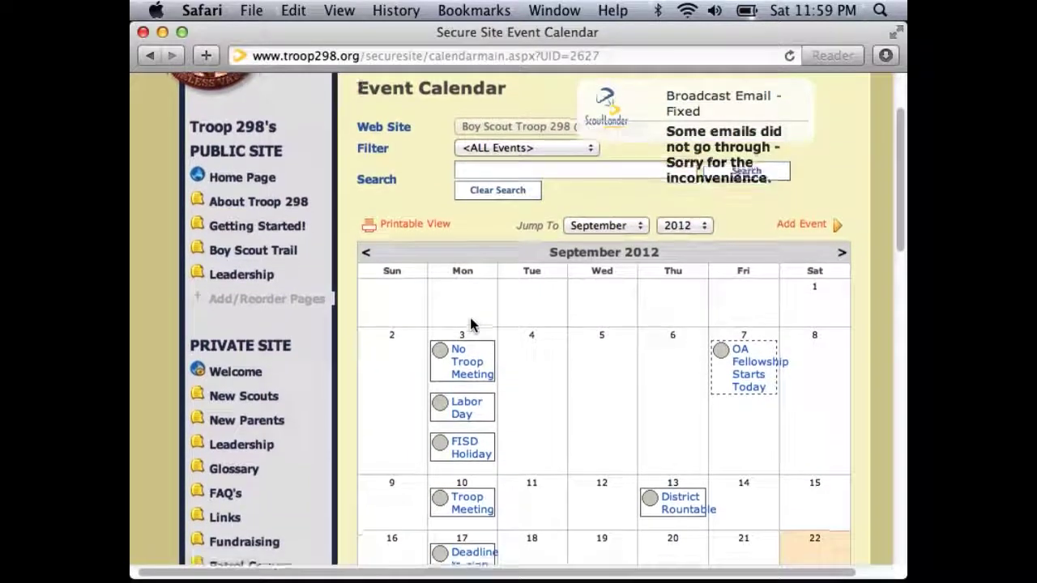
scroll(471, 324, "up", 3)
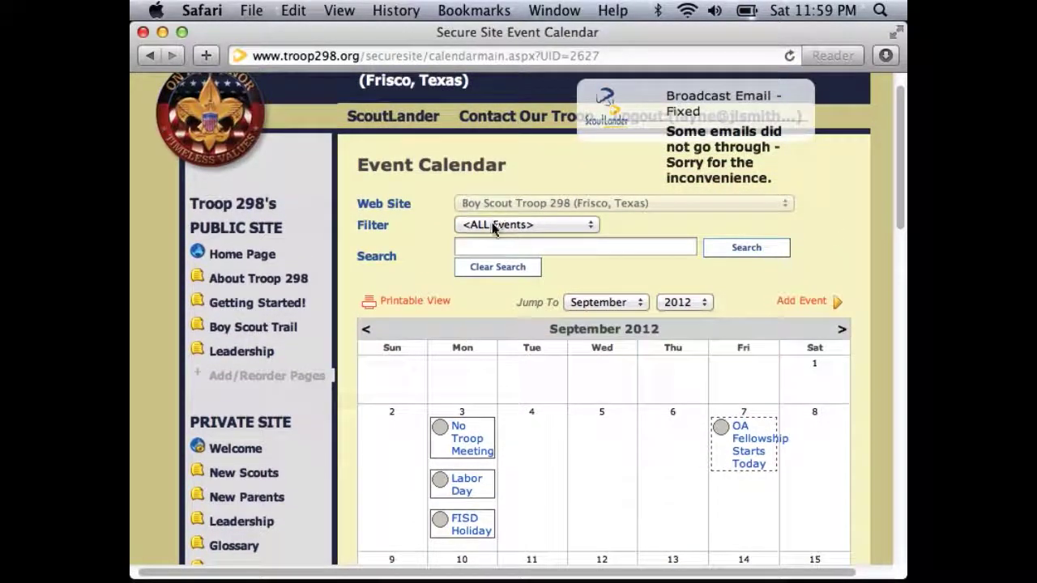
left_click(490, 246)
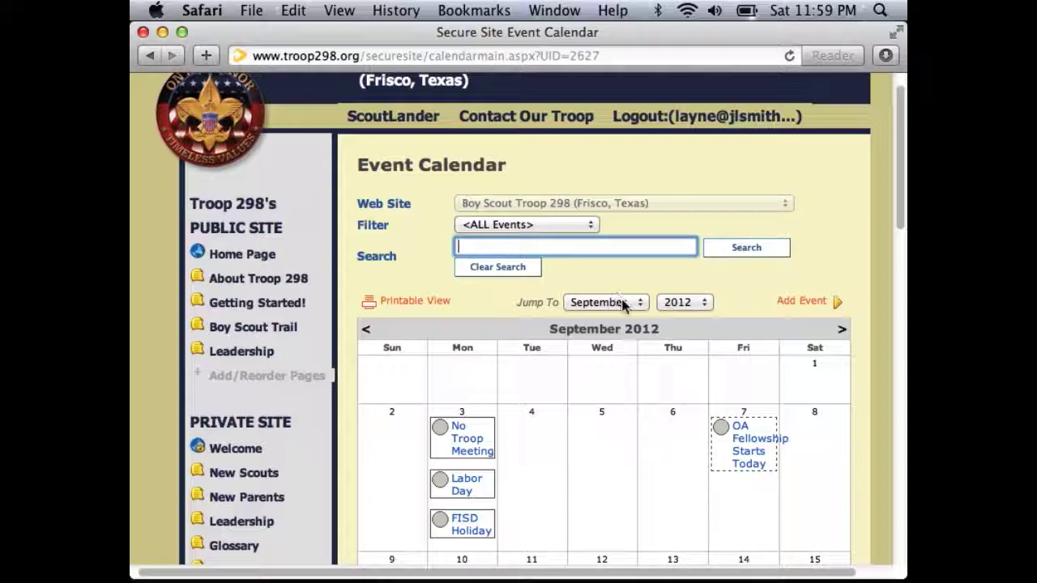
left_click(663, 303)
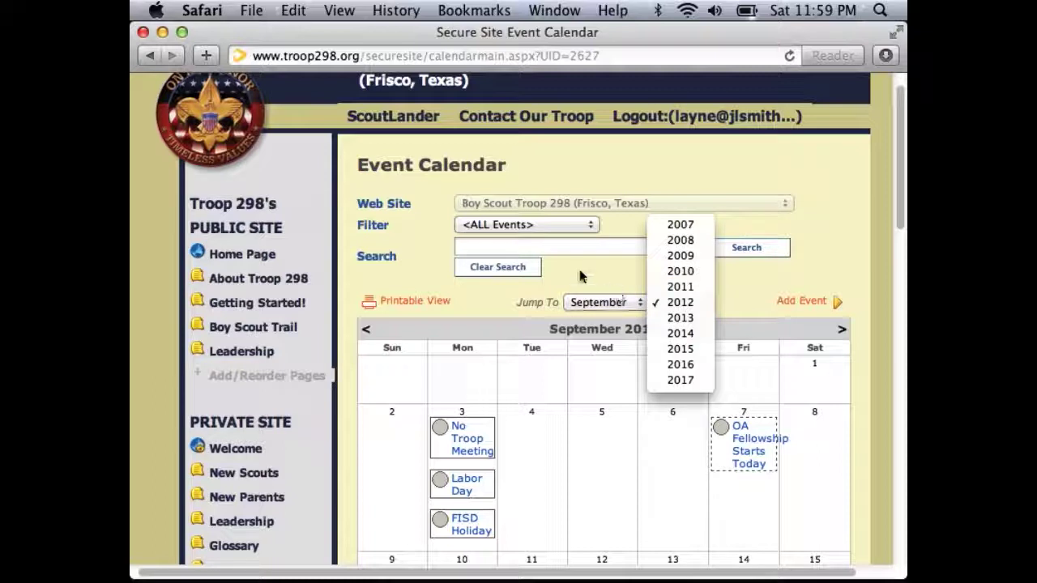
left_click(660, 289)
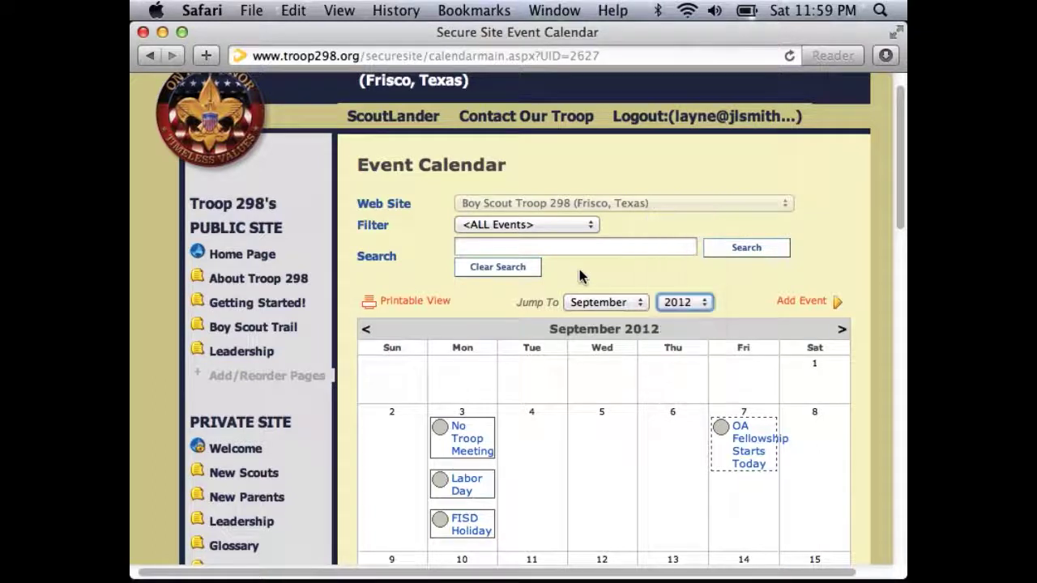
Go to October 2012 and back to September, then open the WOW Campout event on the 28th.
left_click(841, 332)
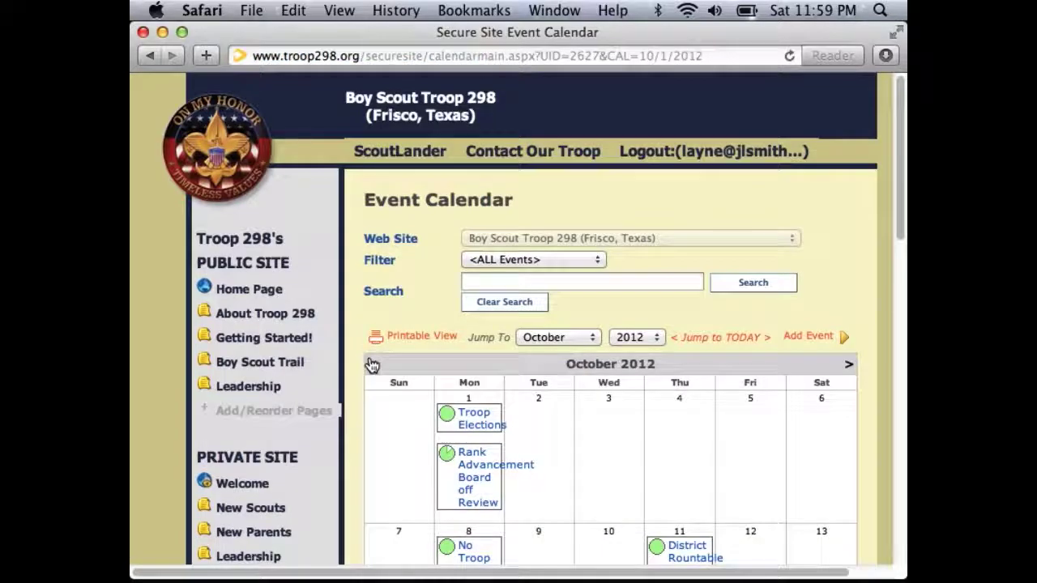
left_click(372, 368)
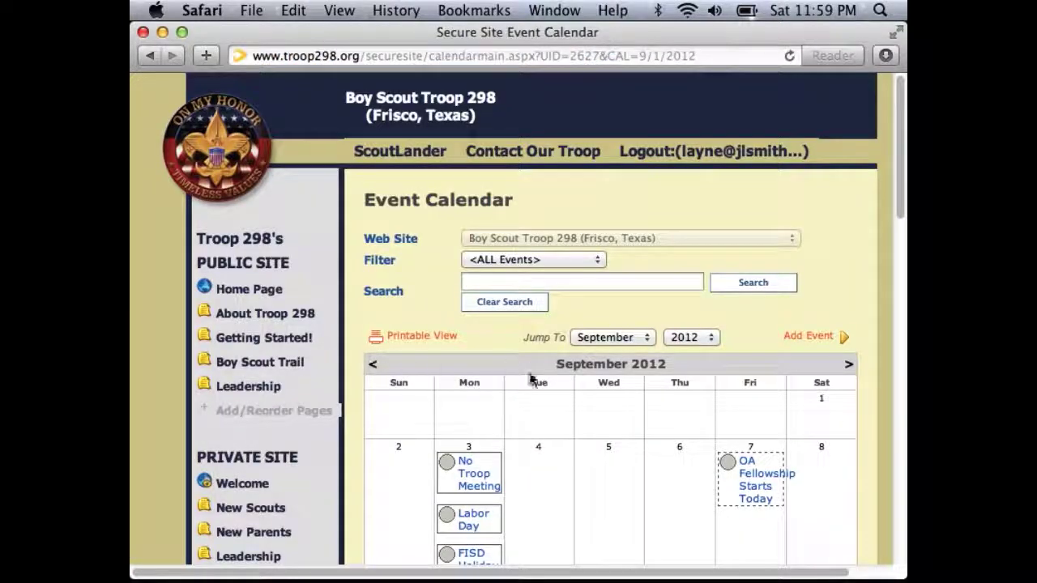
scroll(534, 397, "down", 3)
scroll(535, 397, "down", 6)
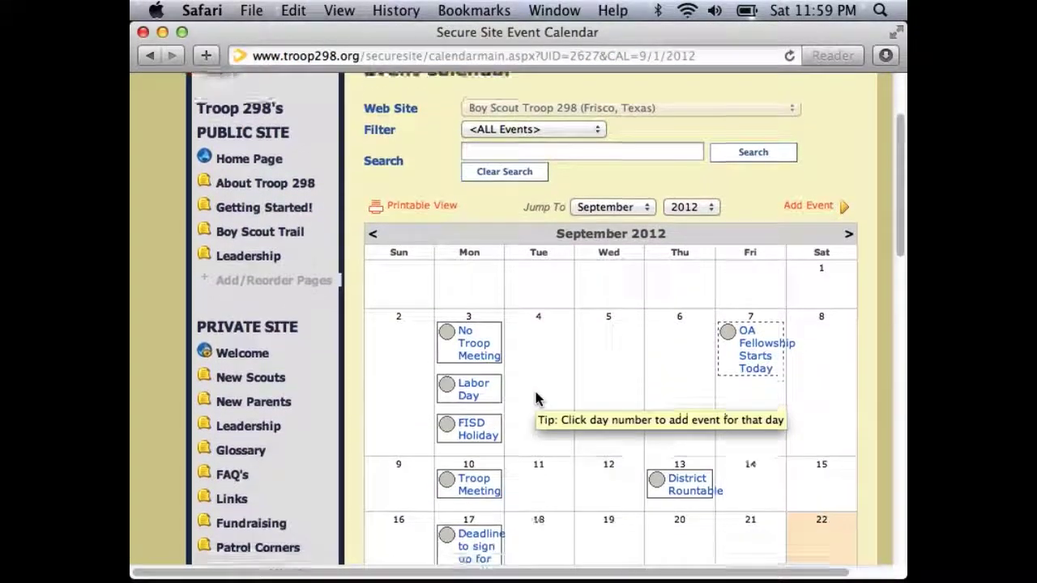
scroll(538, 400, "down", 1)
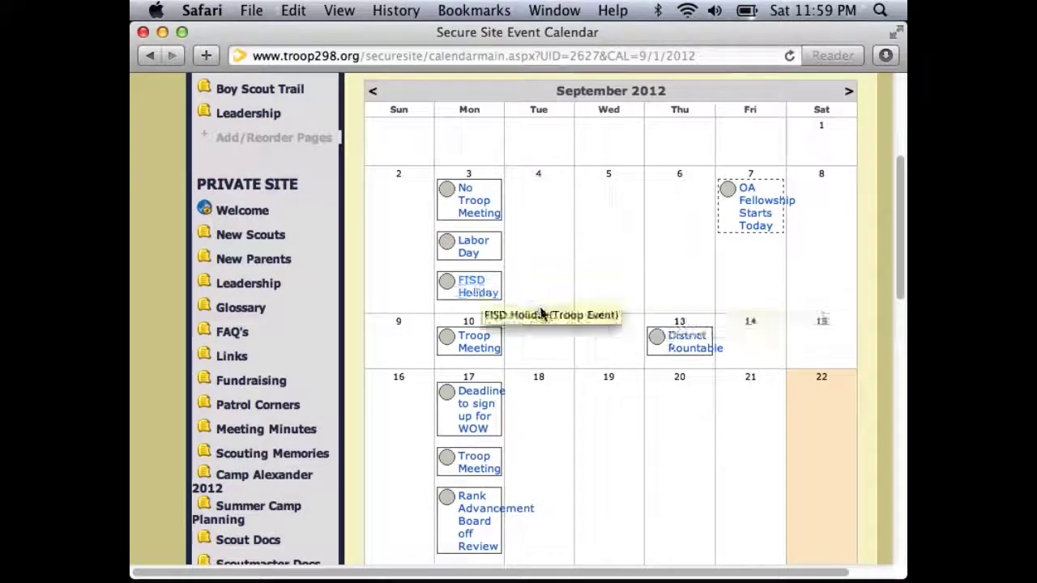
scroll(541, 314, "down", 5)
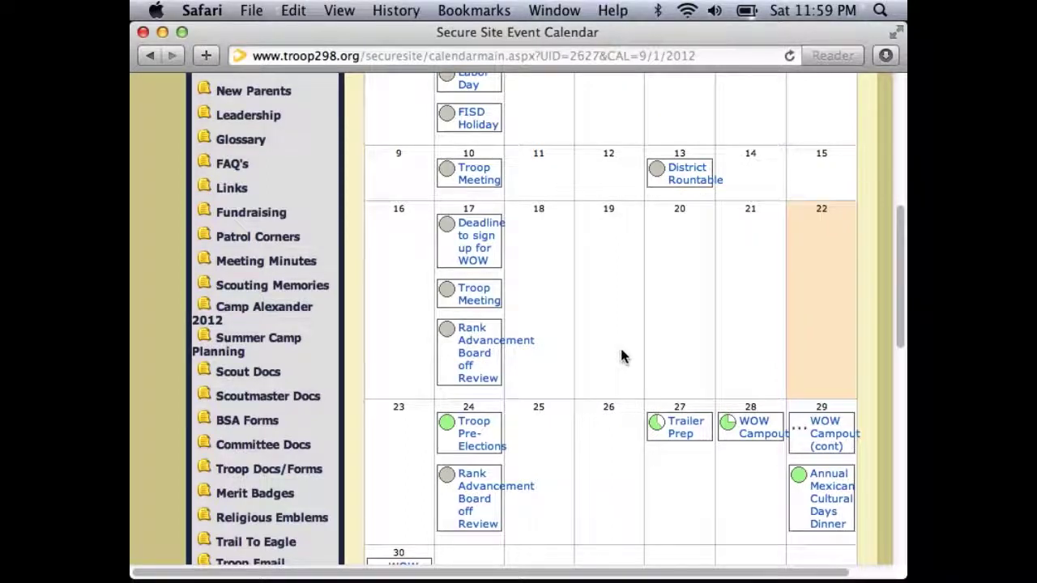
scroll(622, 357, "down", 1)
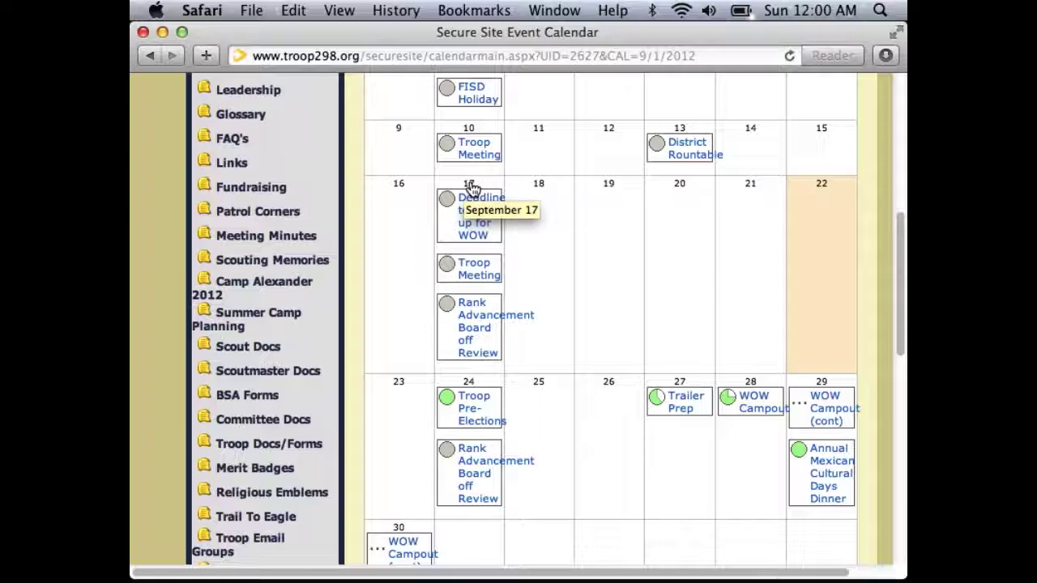
mouse_move(808, 453)
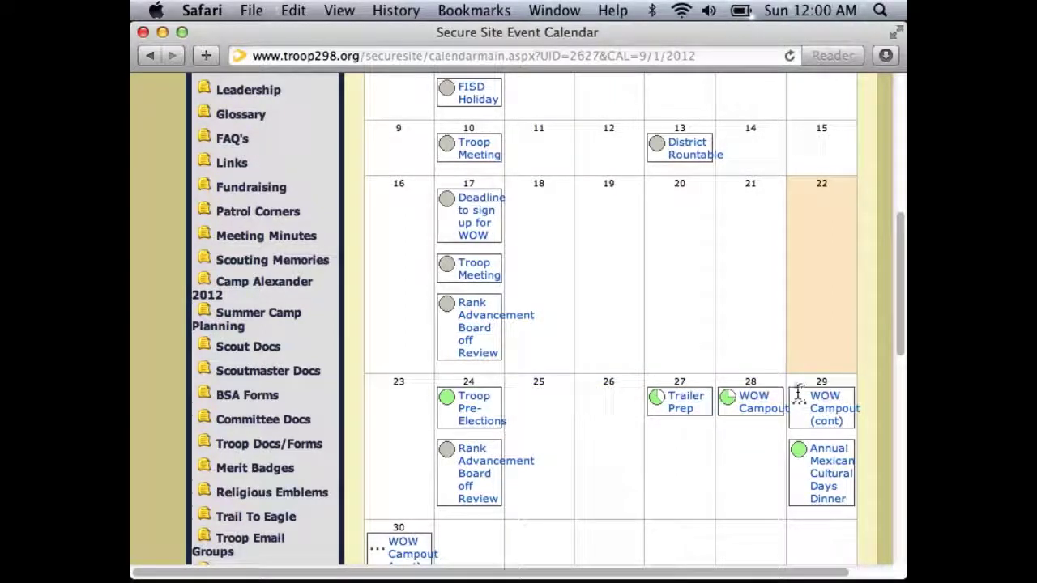
left_click(757, 403)
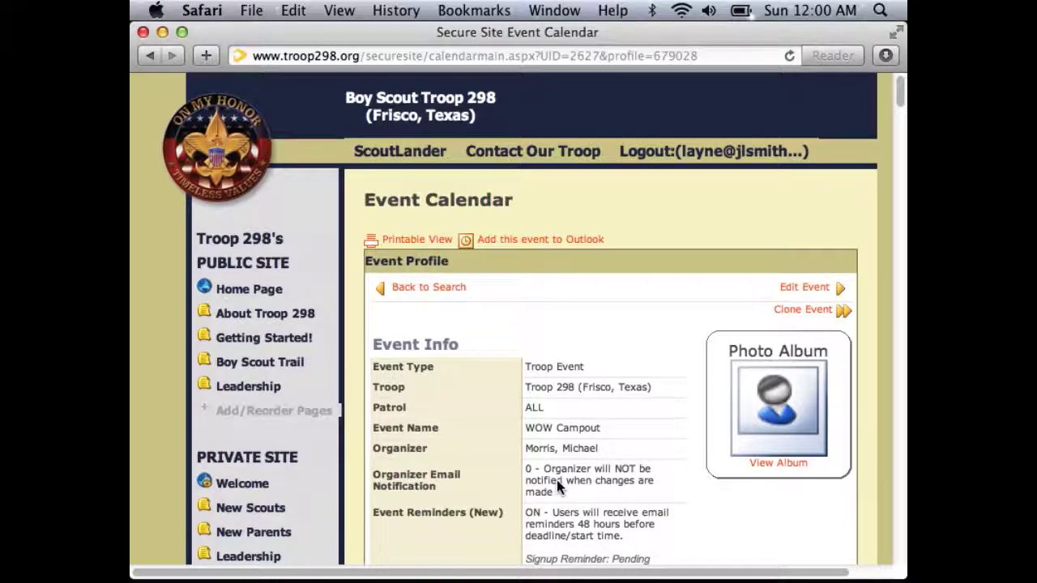
Scroll the WOW Campout profile through dates, RSVP options, location and attire to the participant totals.
scroll(556, 480, "down", 5)
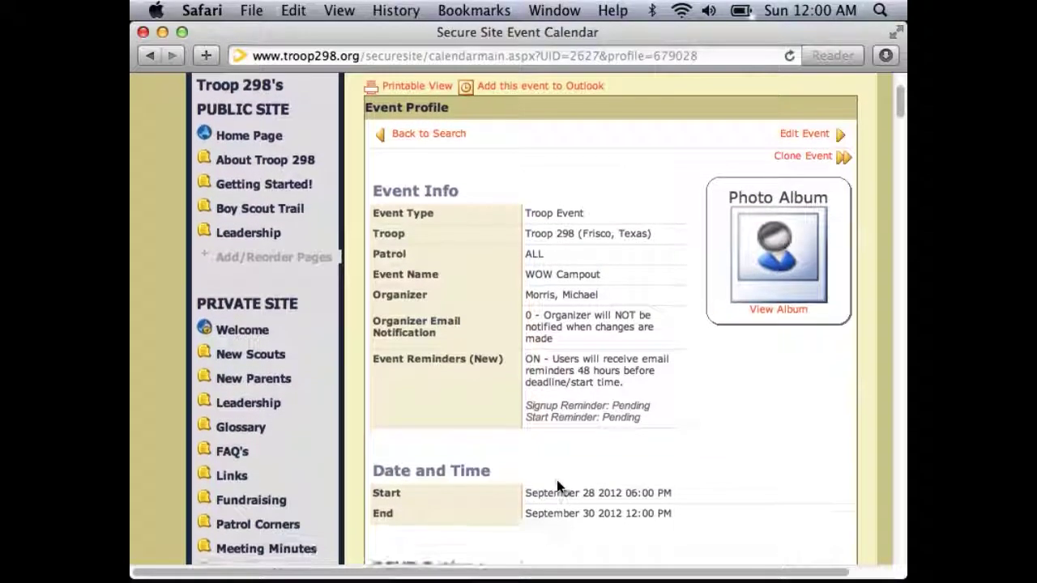
scroll(557, 482, "down", 4)
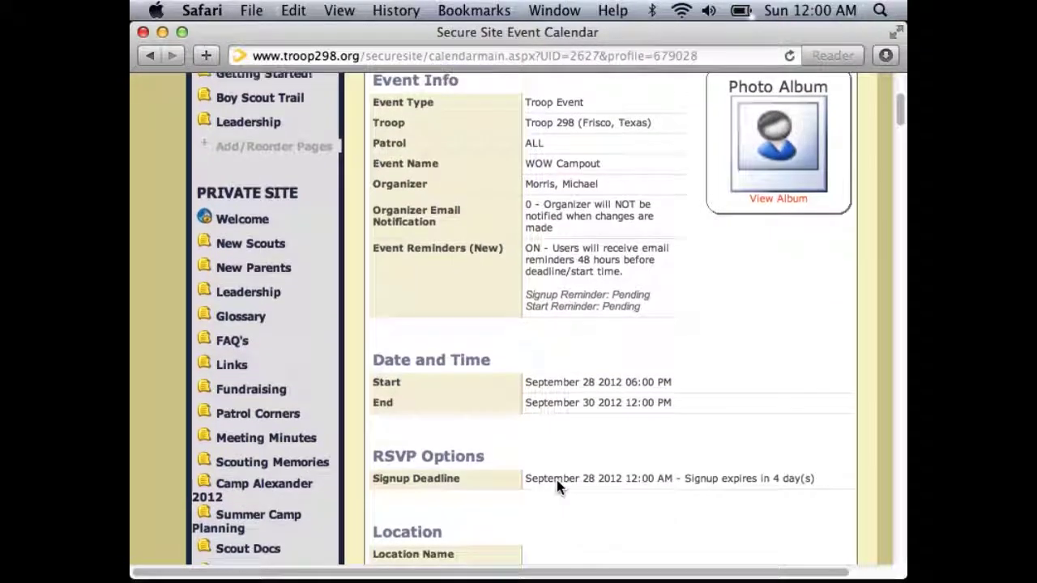
scroll(557, 480, "down", 3)
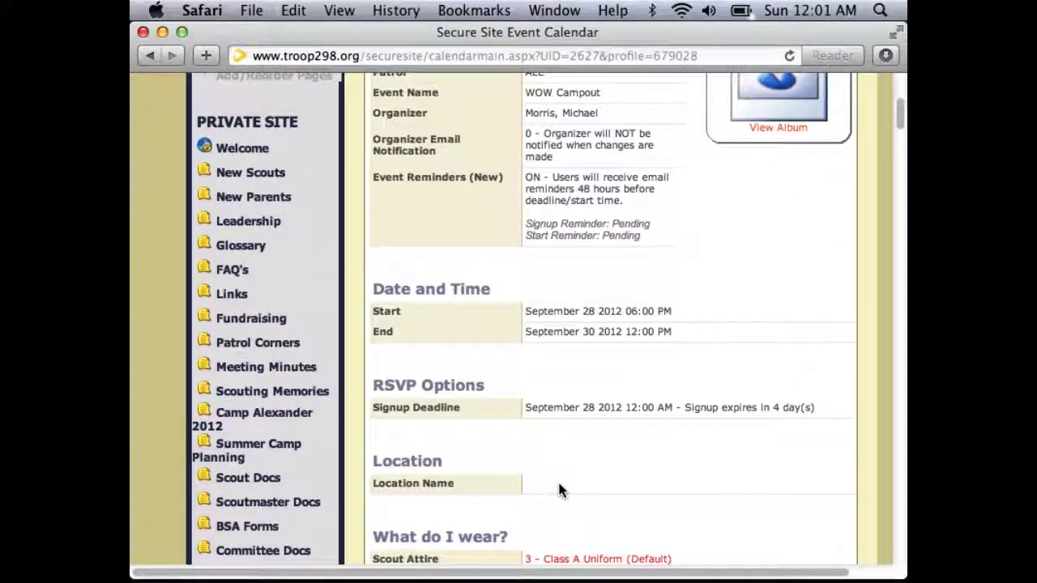
scroll(558, 490, "down", 1)
scroll(559, 490, "down", 1)
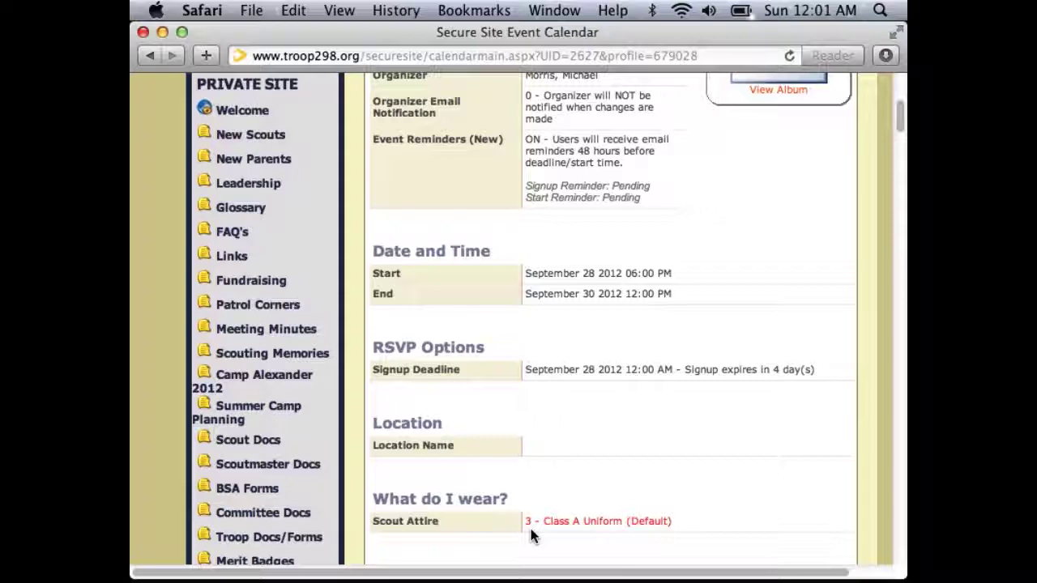
Scroll up to the scout's row in the participants list and open its Response for editing.
scroll(530, 534, "down", 15)
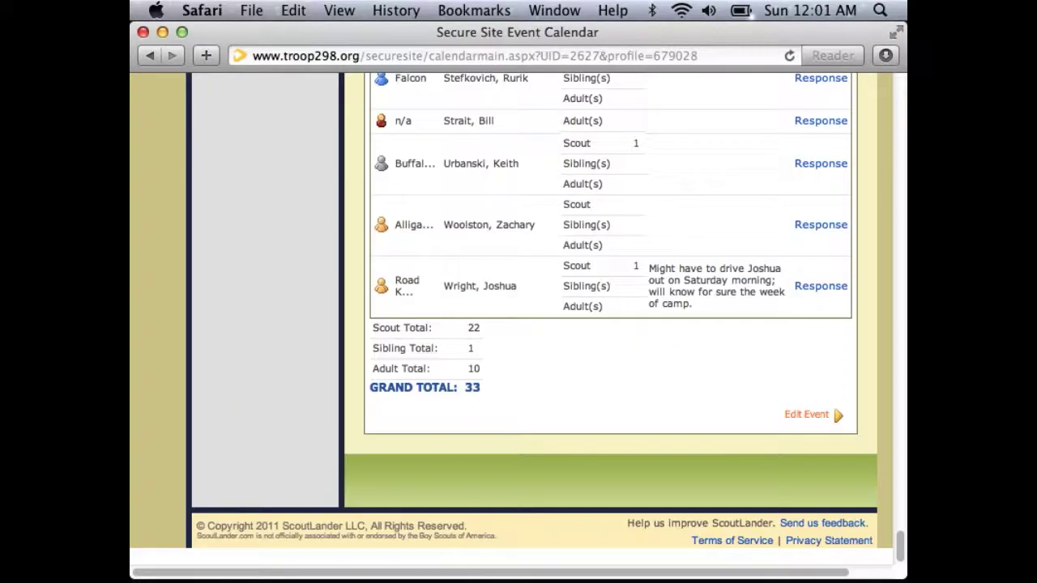
scroll(535, 551, "up", 5)
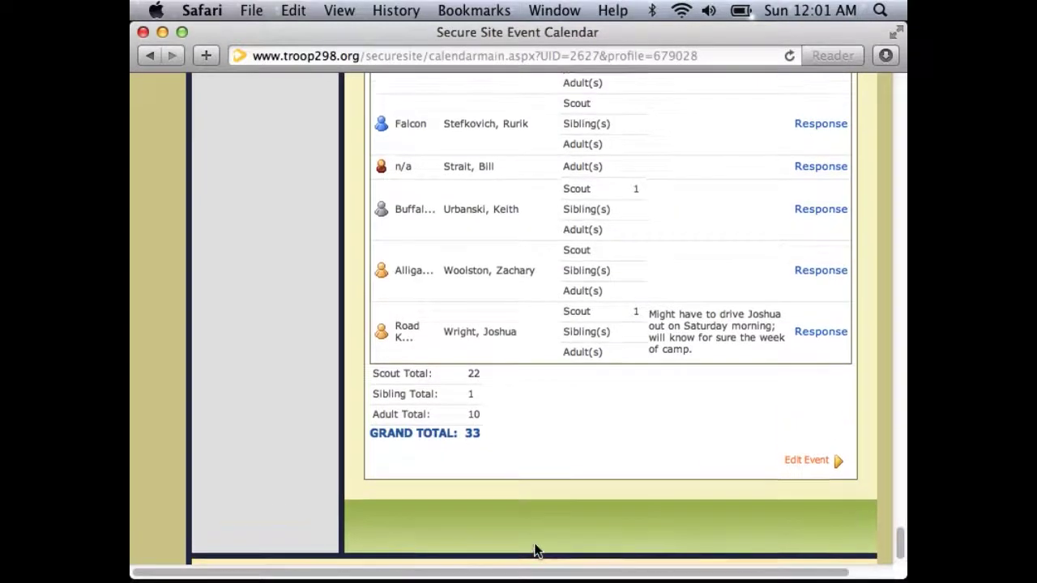
scroll(534, 551, "up", 5)
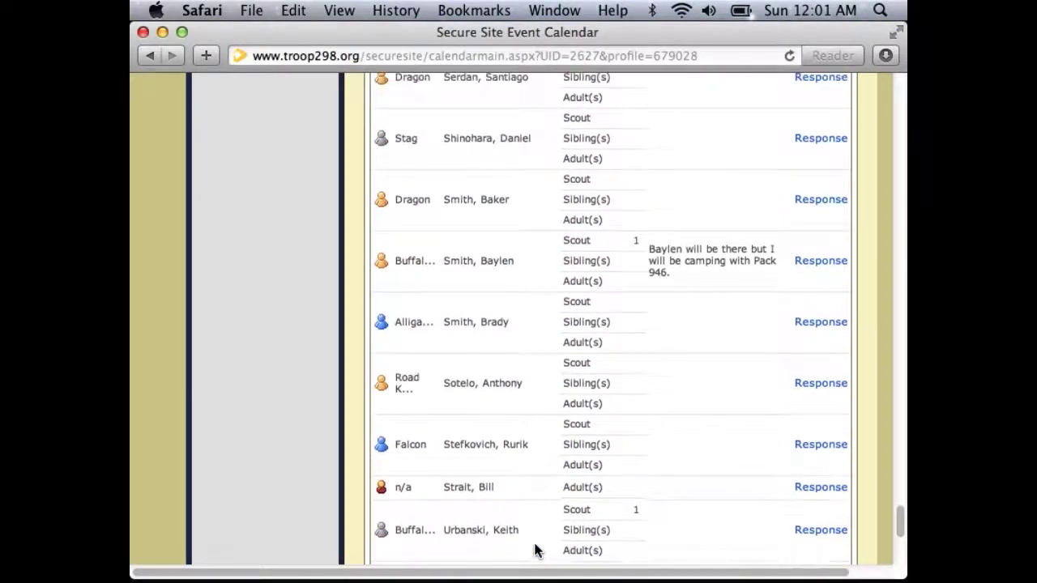
scroll(535, 551, "up", 1)
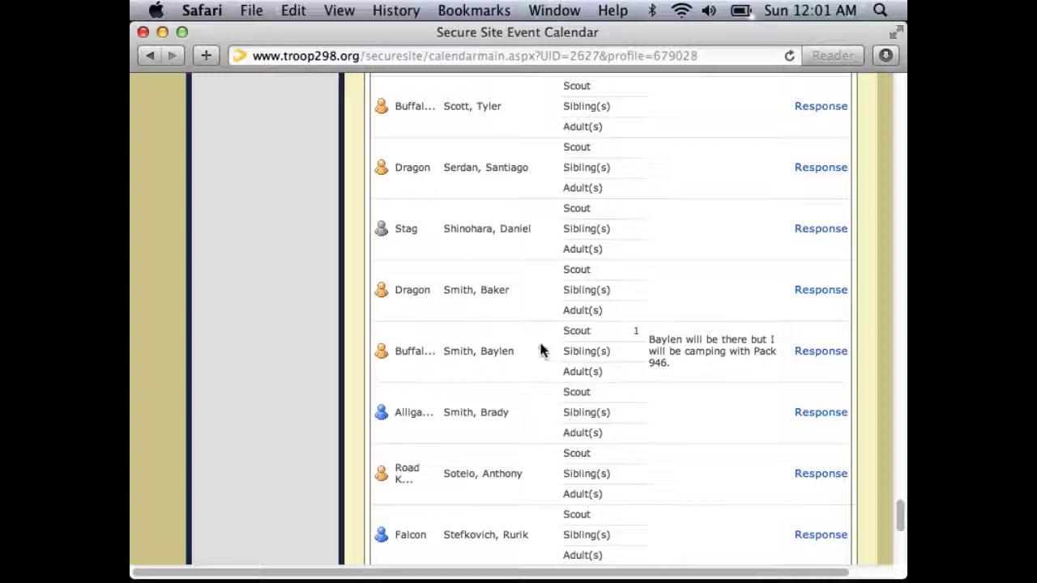
left_click(822, 353)
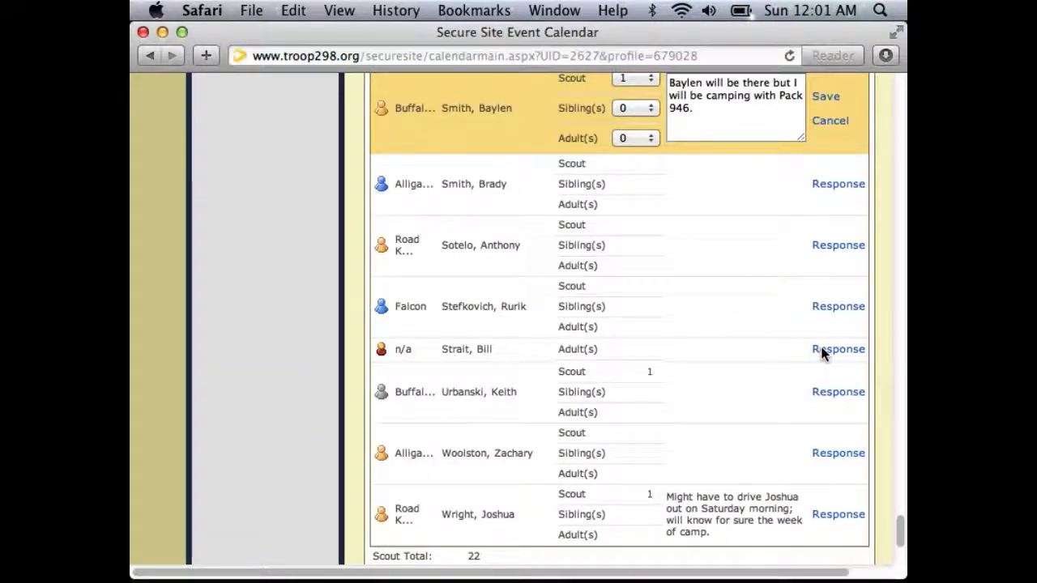
Save the response as 1 scout and 0 adults, keeping the existing camping comment.
scroll(822, 353, "up", 3)
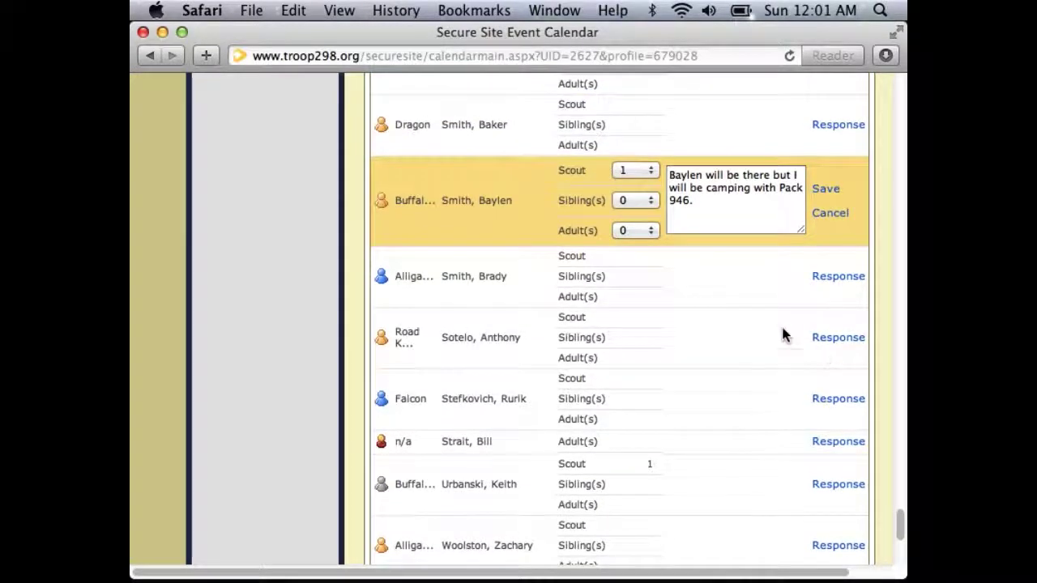
left_click(633, 170)
left_click(627, 171)
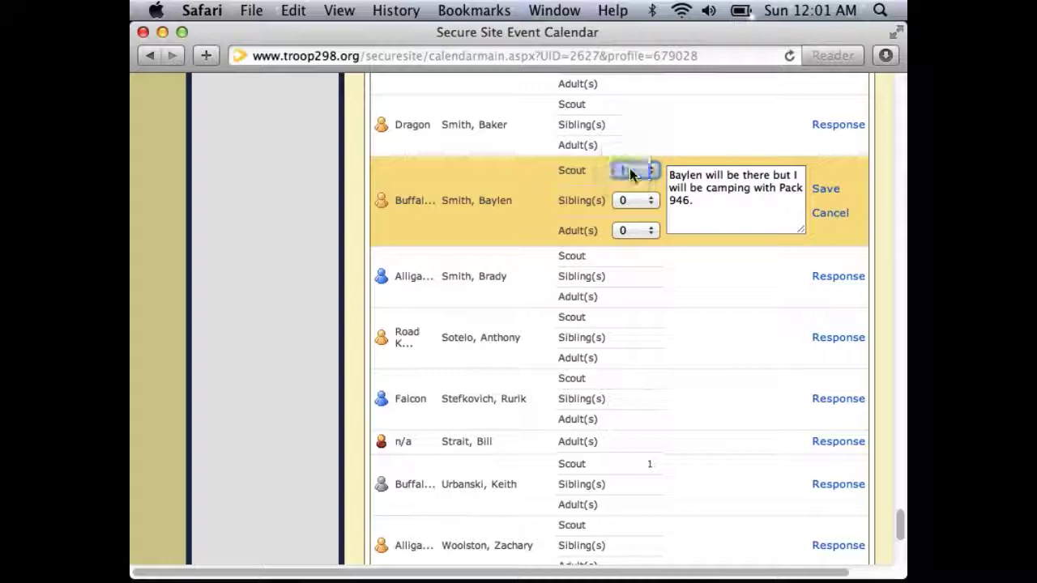
left_click(630, 231)
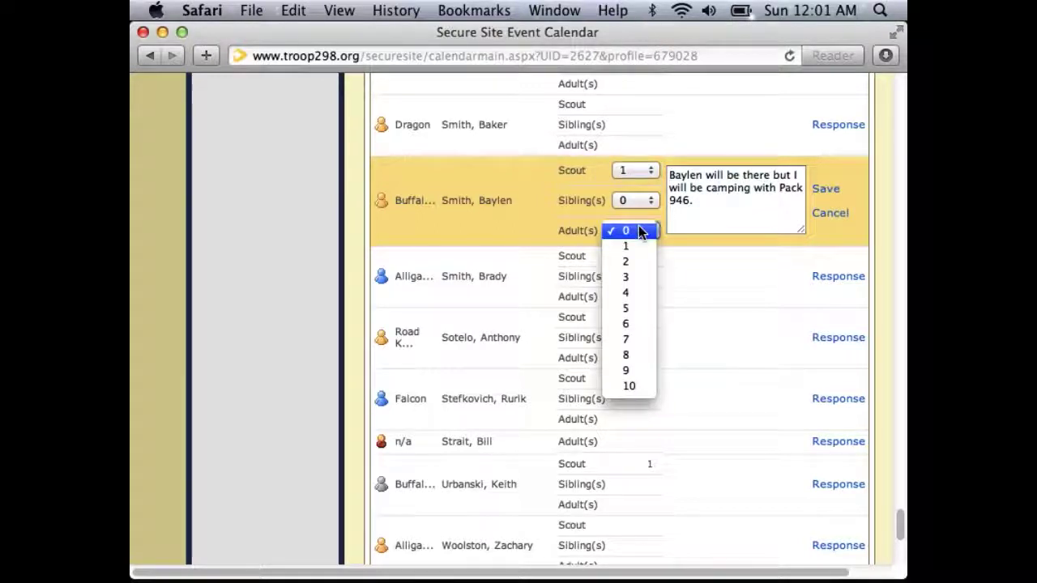
left_click(630, 245)
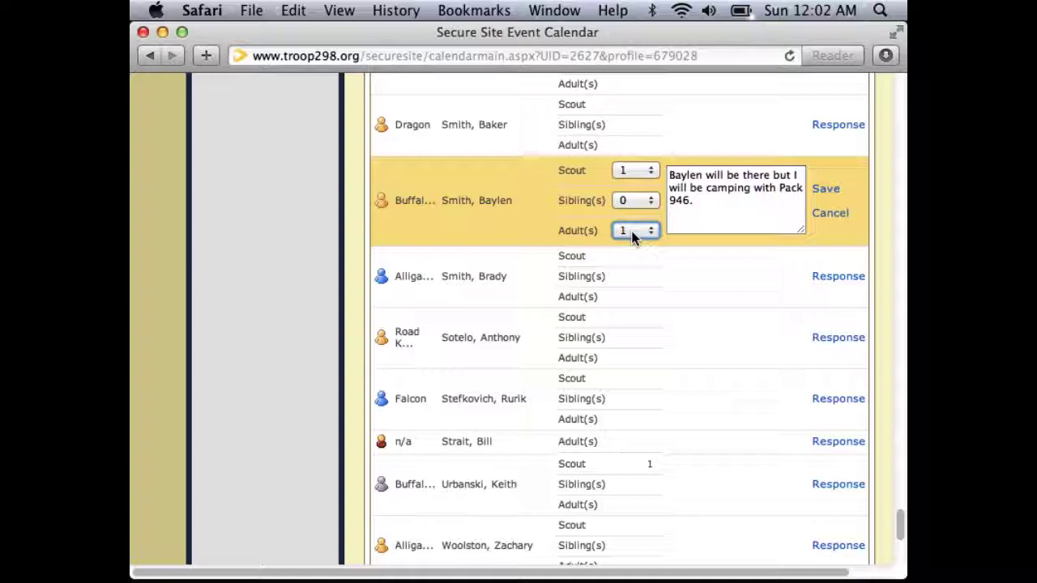
left_click(631, 231)
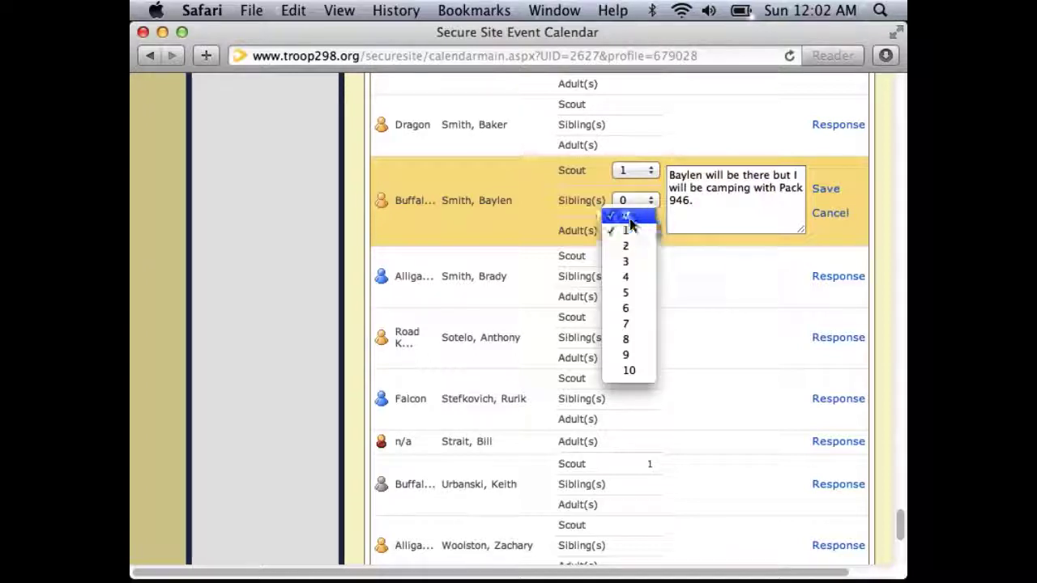
left_click(629, 217)
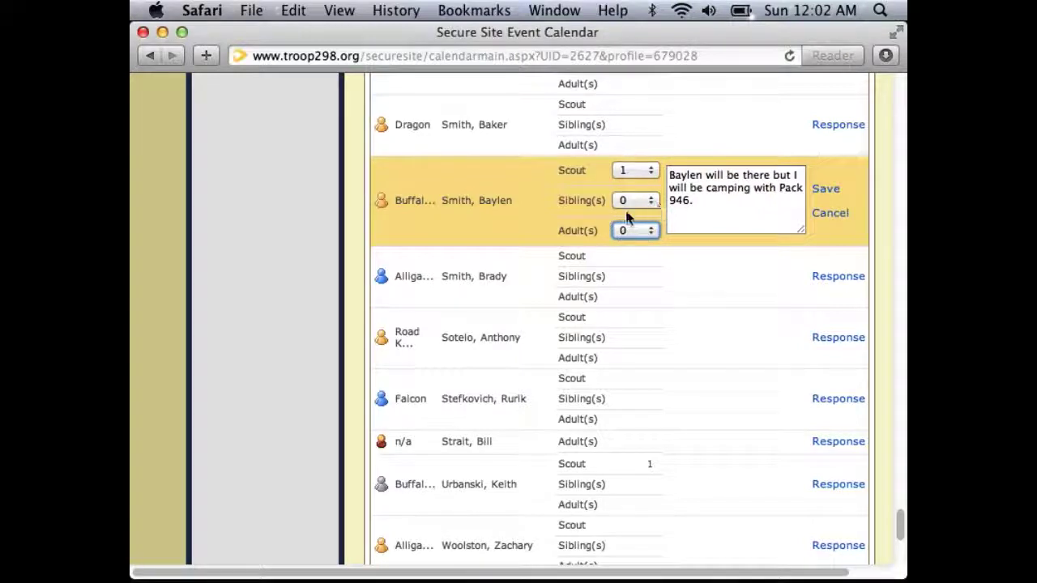
left_click_drag(692, 201, 660, 173)
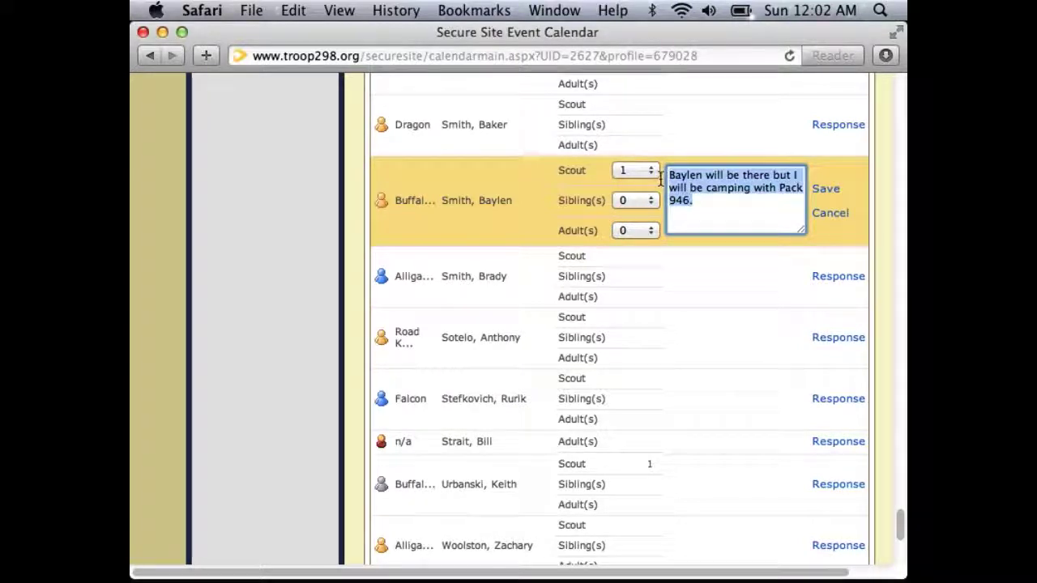
left_click(717, 209)
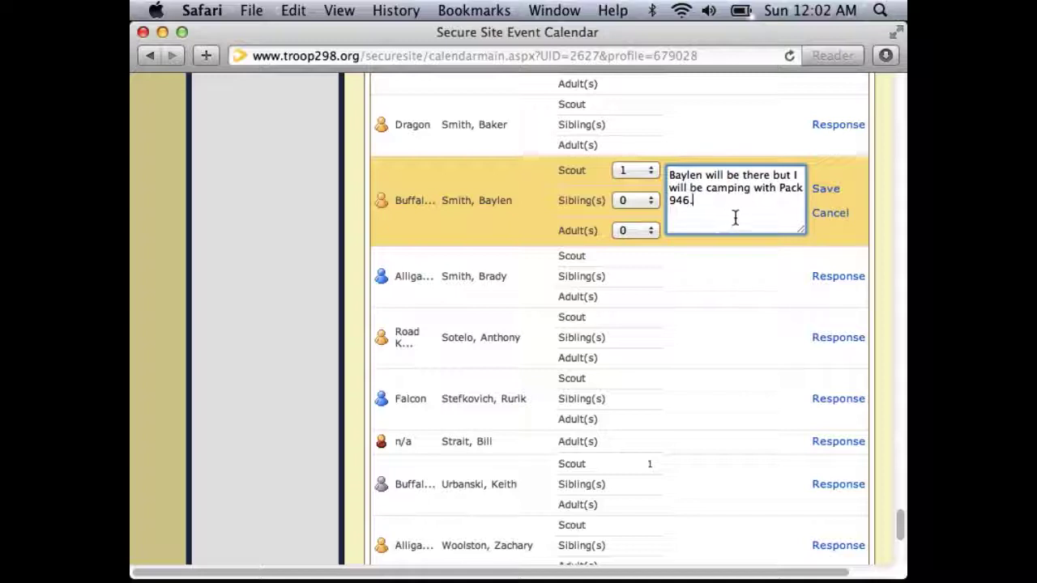
left_click(826, 193)
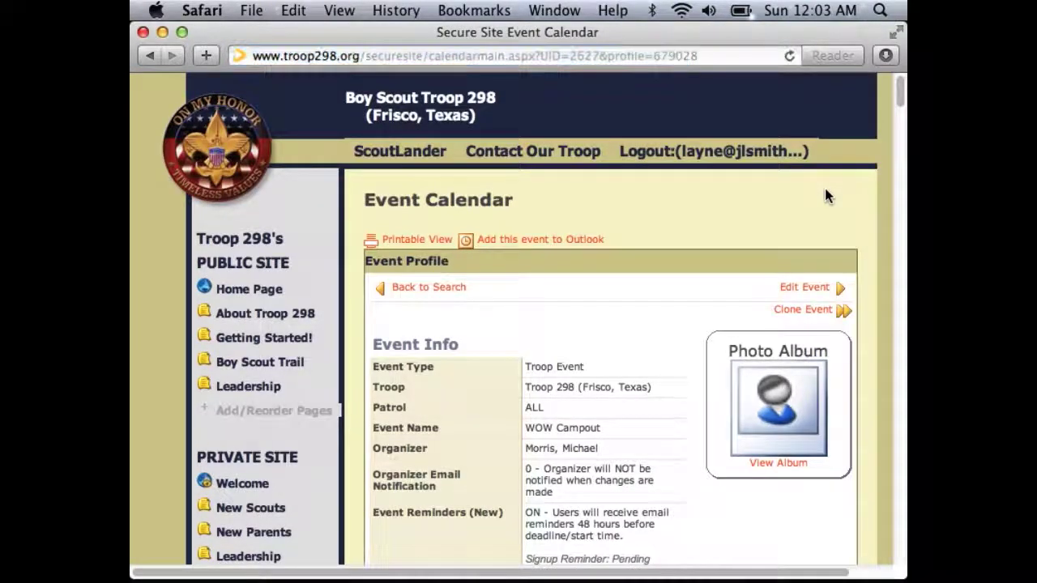
Check the updated attendance totals, then scroll up and open the permission slip PDF attachment.
key("End")
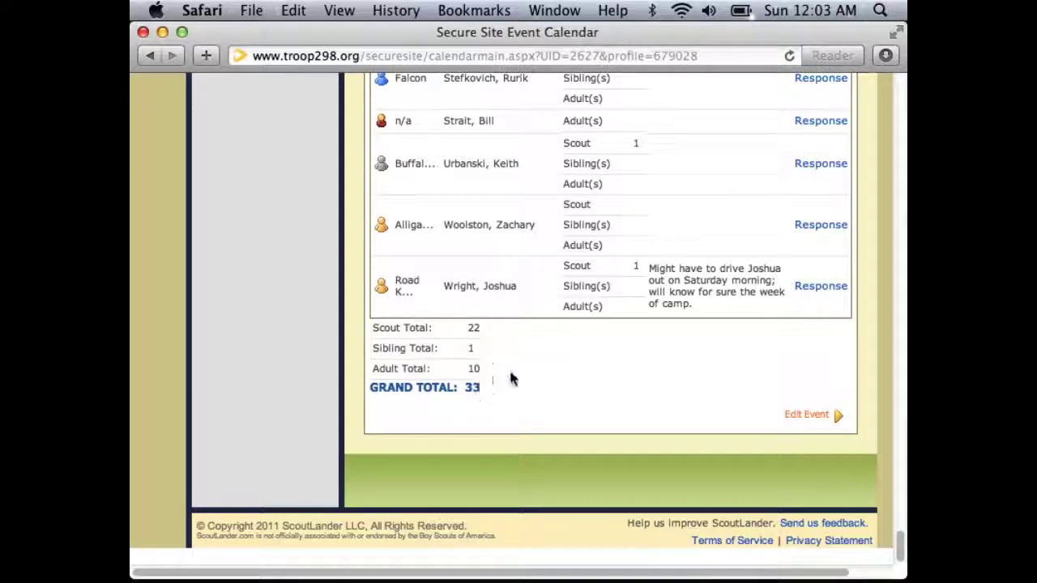
scroll(609, 275, "up", 4)
scroll(611, 277, "up", 15)
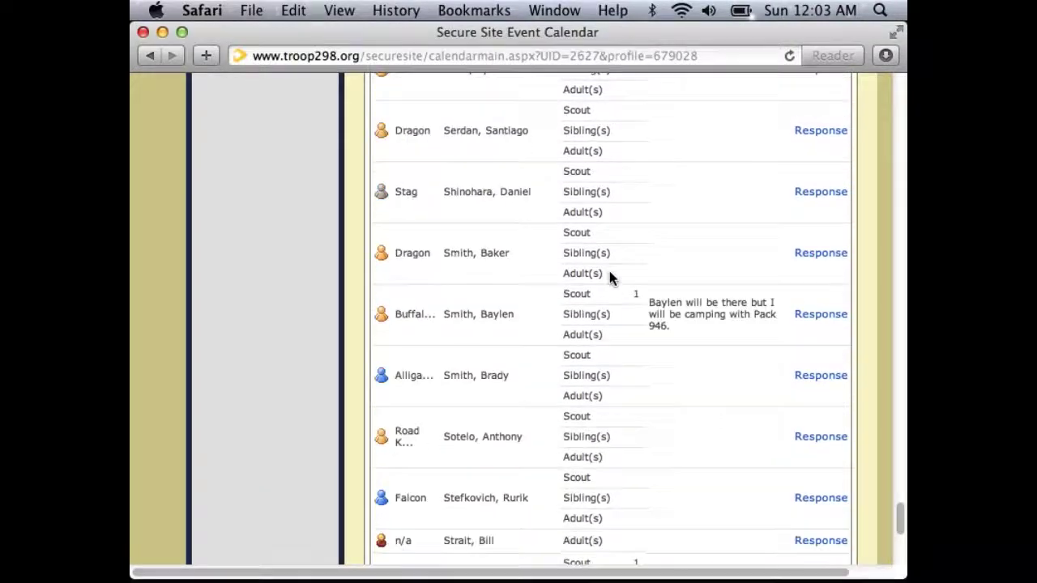
scroll(611, 277, "up", 20)
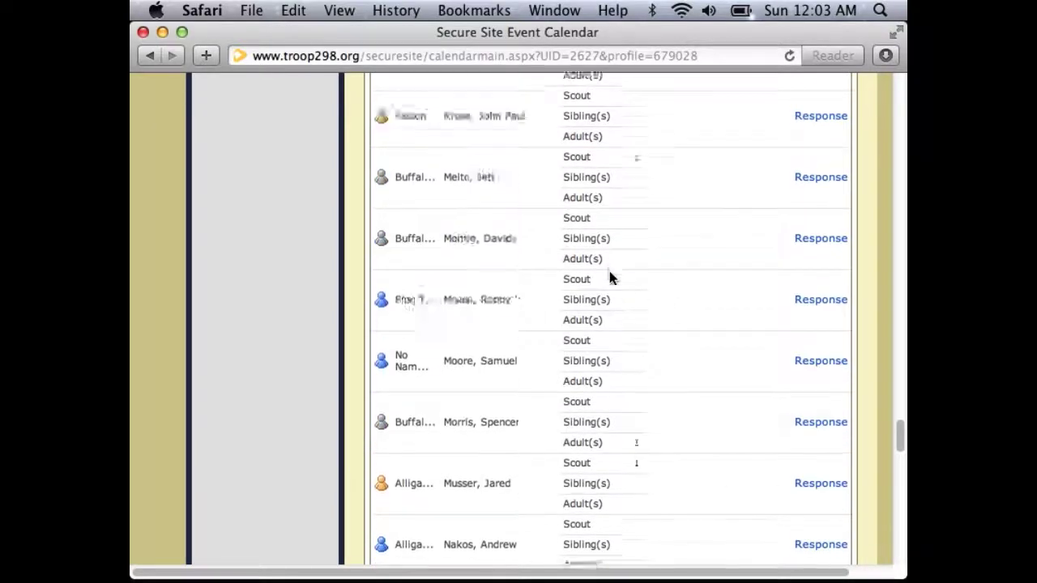
scroll(609, 277, "up", 18)
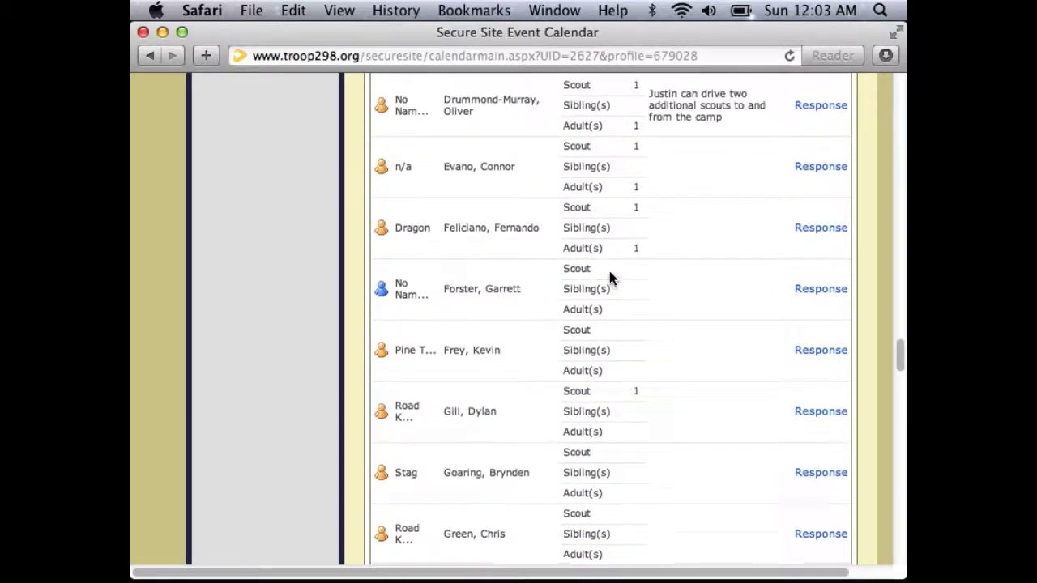
scroll(609, 277, "up", 10)
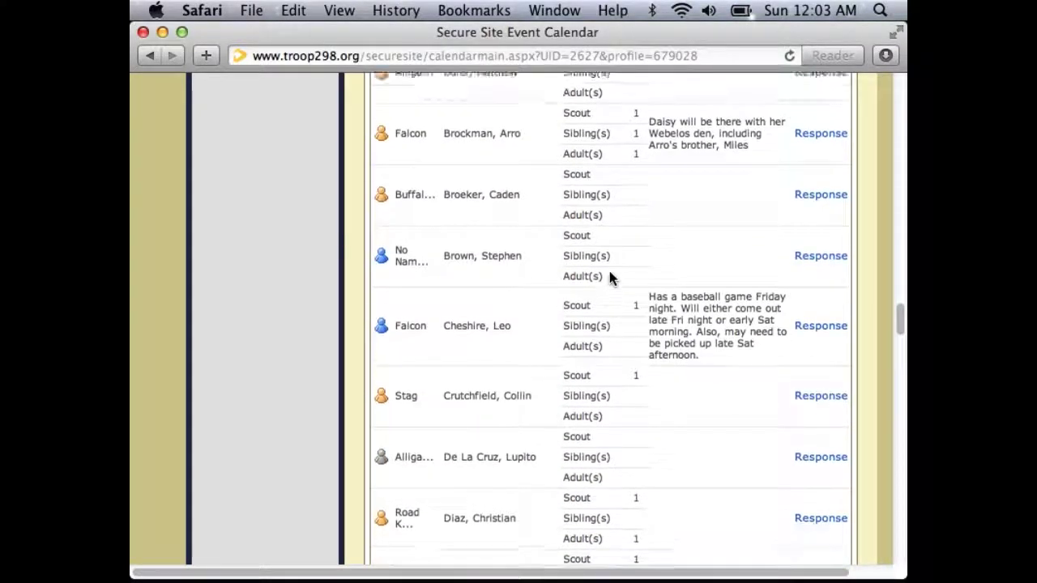
scroll(609, 275, "up", 10)
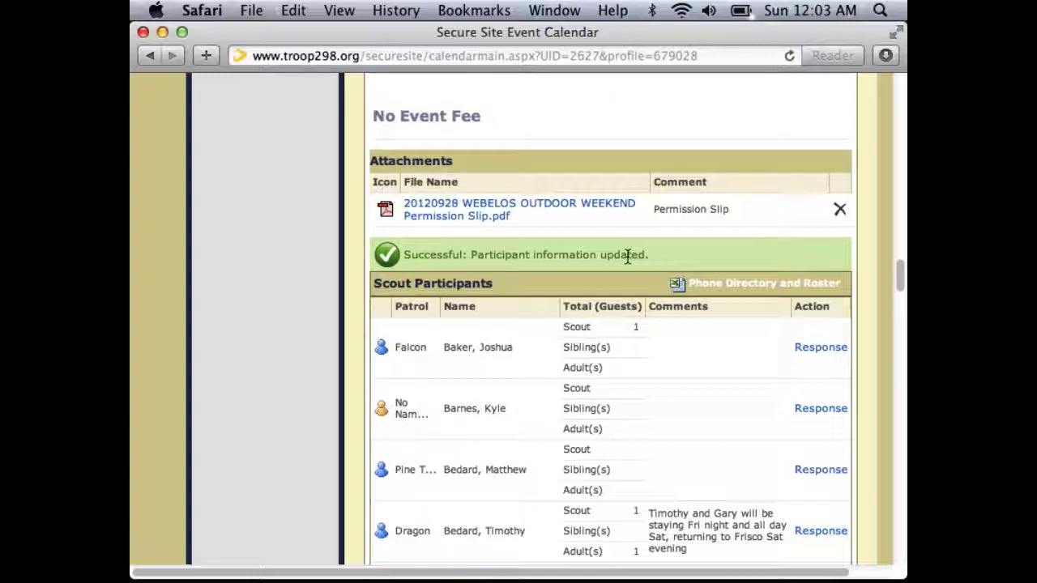
left_click(589, 209)
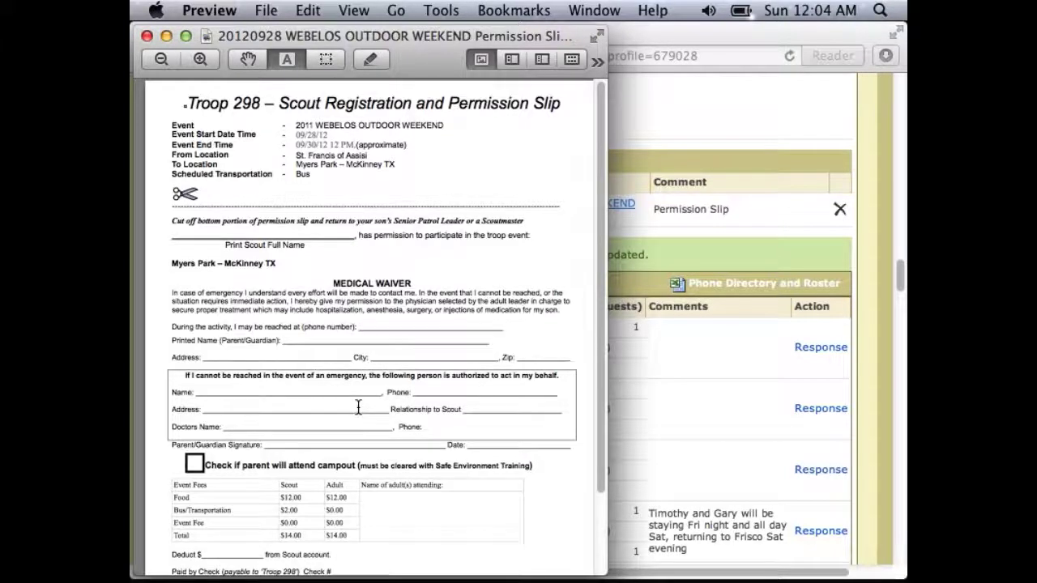
Read through the permission slip PDF in Preview, then return to the WOW Campout event page.
scroll(358, 406, "down", 3)
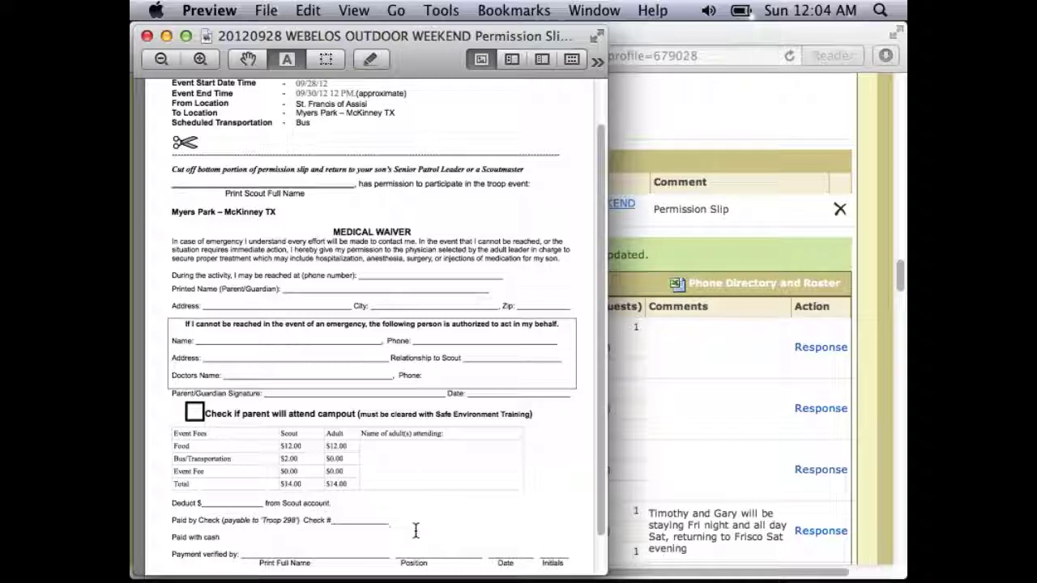
mouse_move(439, 579)
left_click(695, 446)
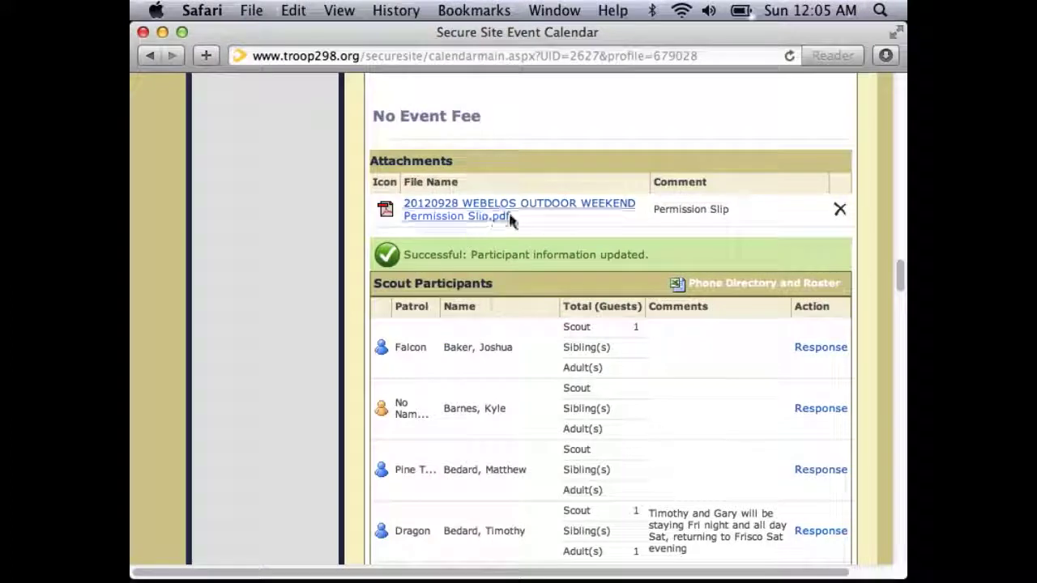